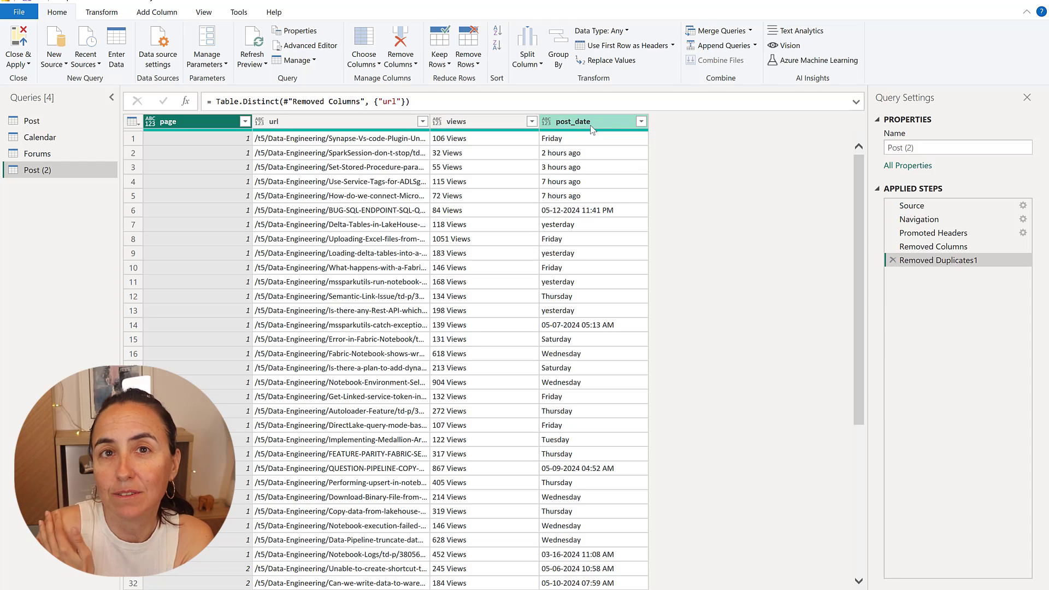
- Split post_date on the line-feed delimiter into post_date.1, post_date.2 and post_date.3, then select post_date.2
left_click(614, 127)
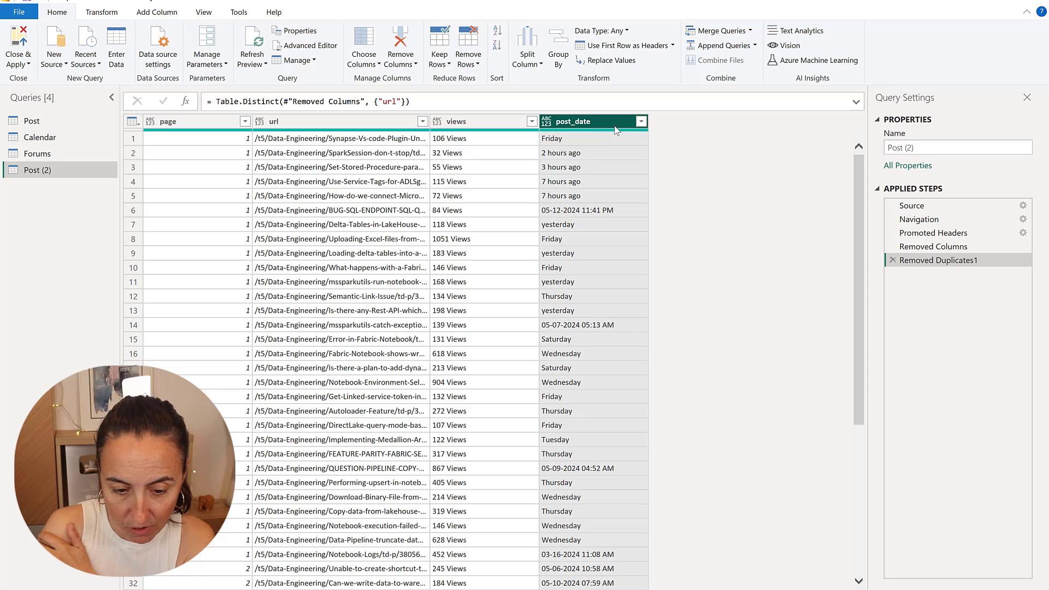
left_click(527, 57)
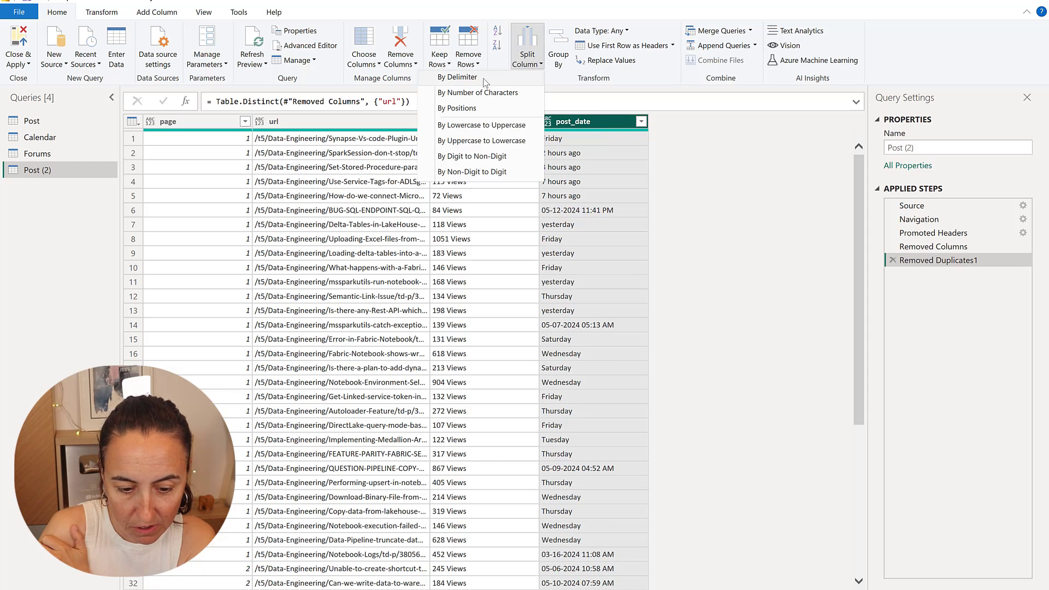
left_click(484, 78)
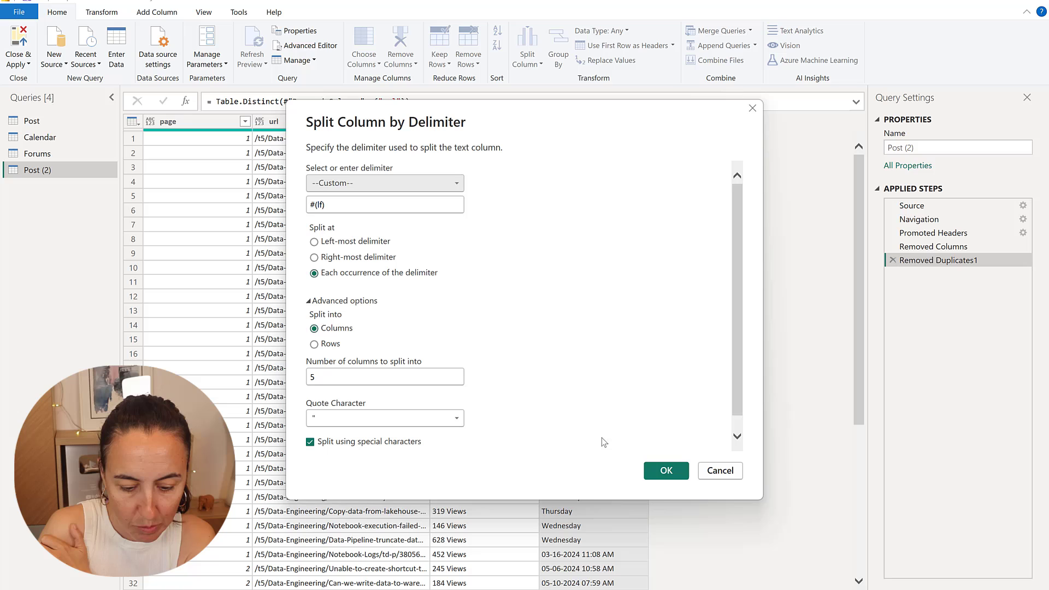
left_click(664, 470)
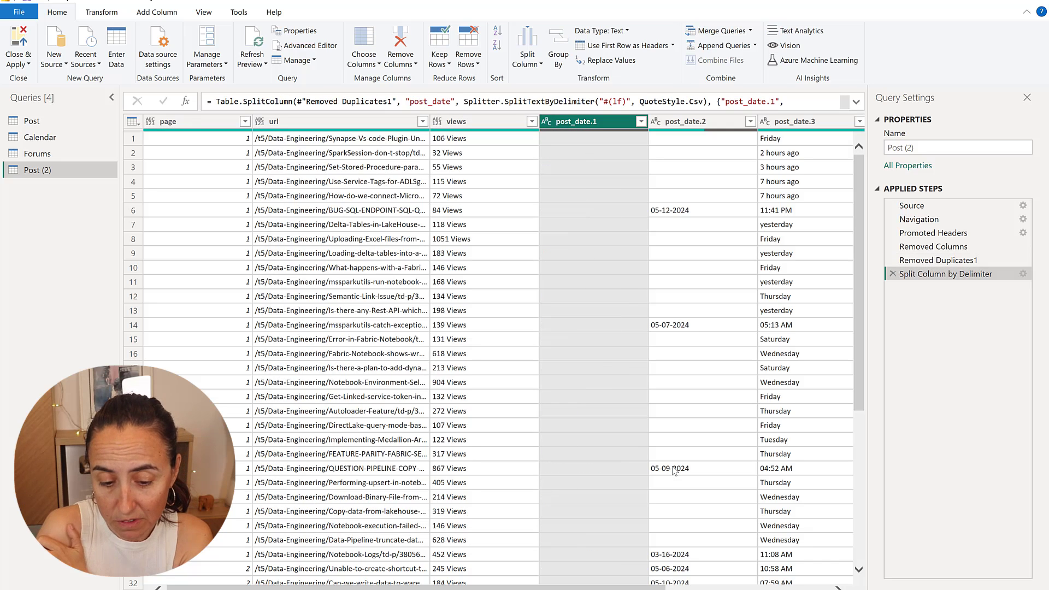
left_click(712, 121)
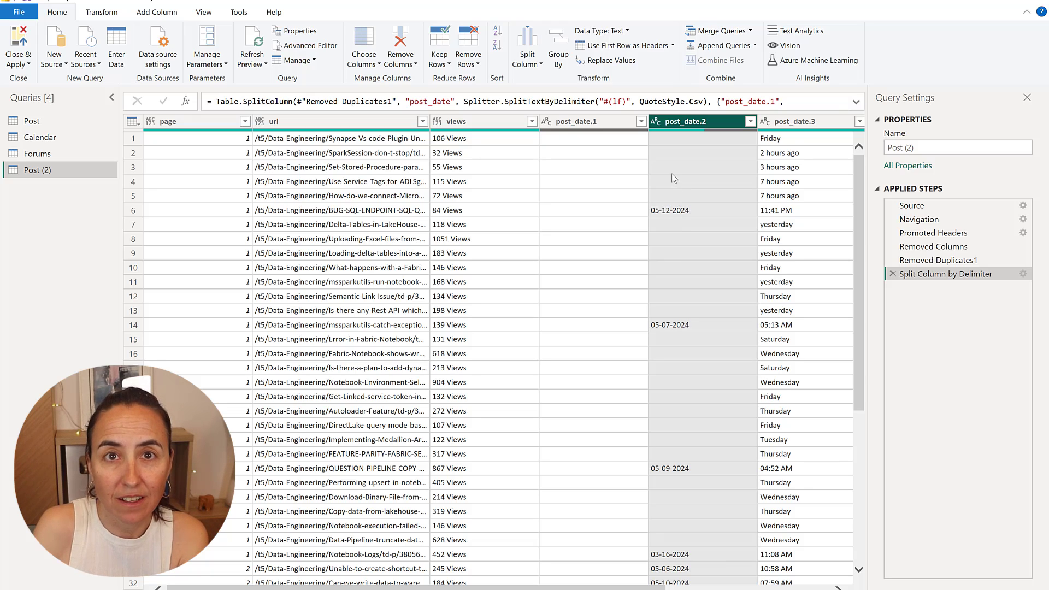
- Replace the failed Date conversion by typing post_date.2 as Date with English (United States) locale
left_click(655, 122)
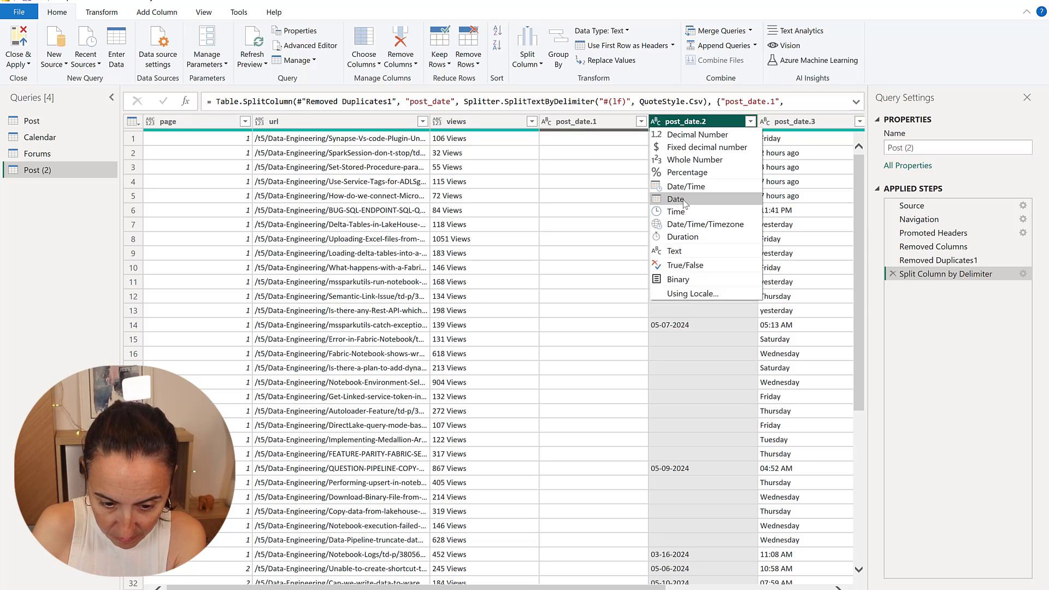
left_click(683, 199)
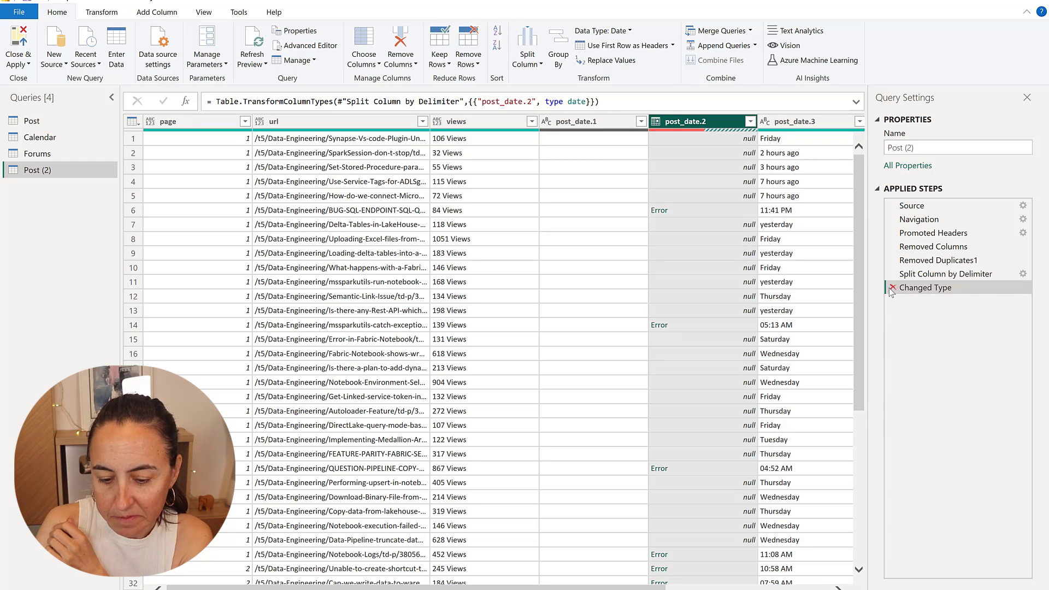
left_click(893, 288)
right_click(685, 122)
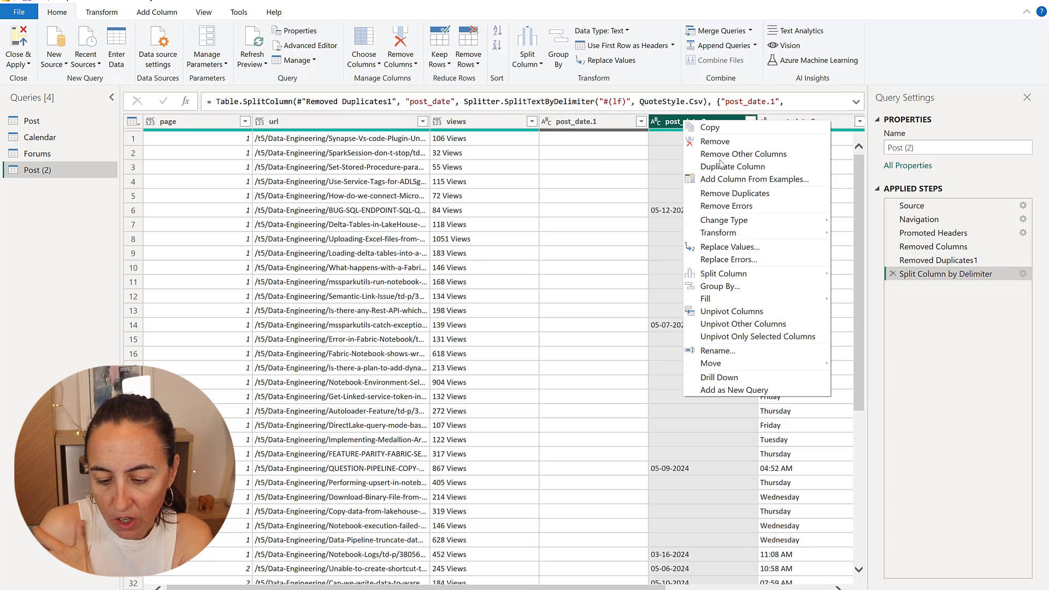
mouse_move(746, 220)
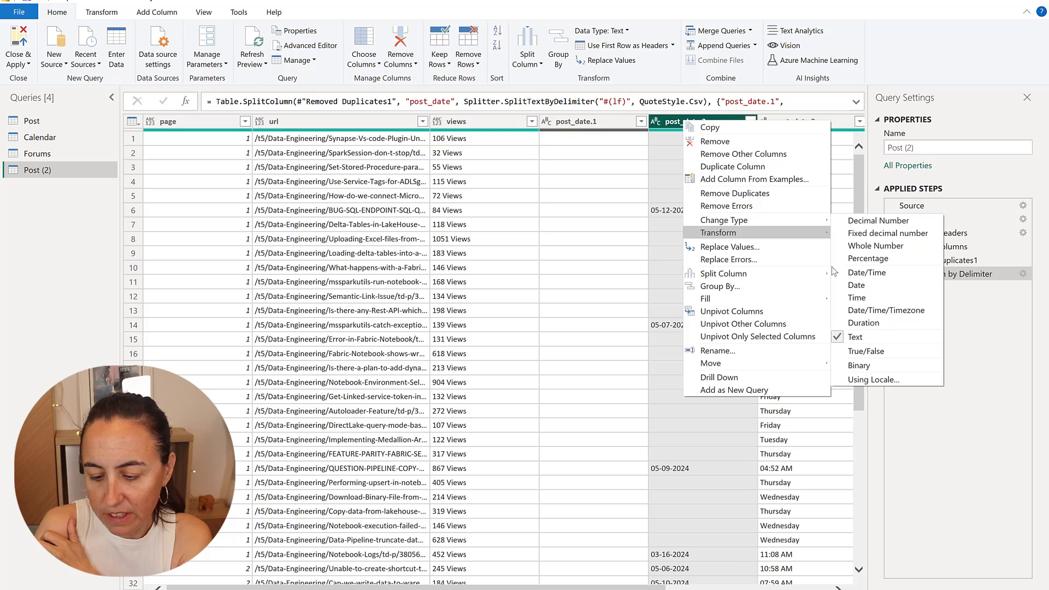
left_click(885, 380)
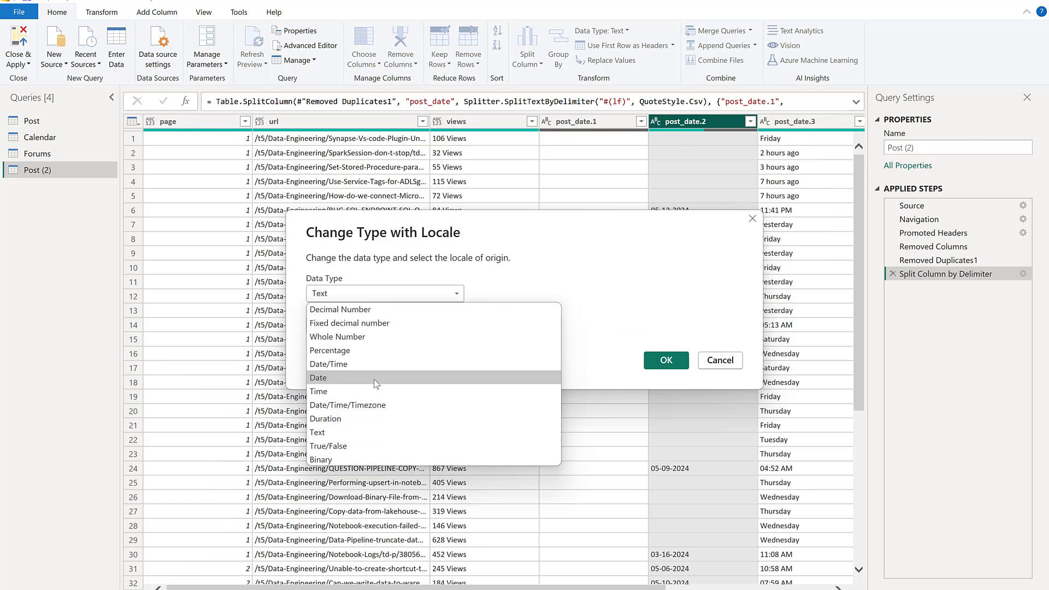
left_click(376, 378)
left_click(385, 325)
left_click(387, 325)
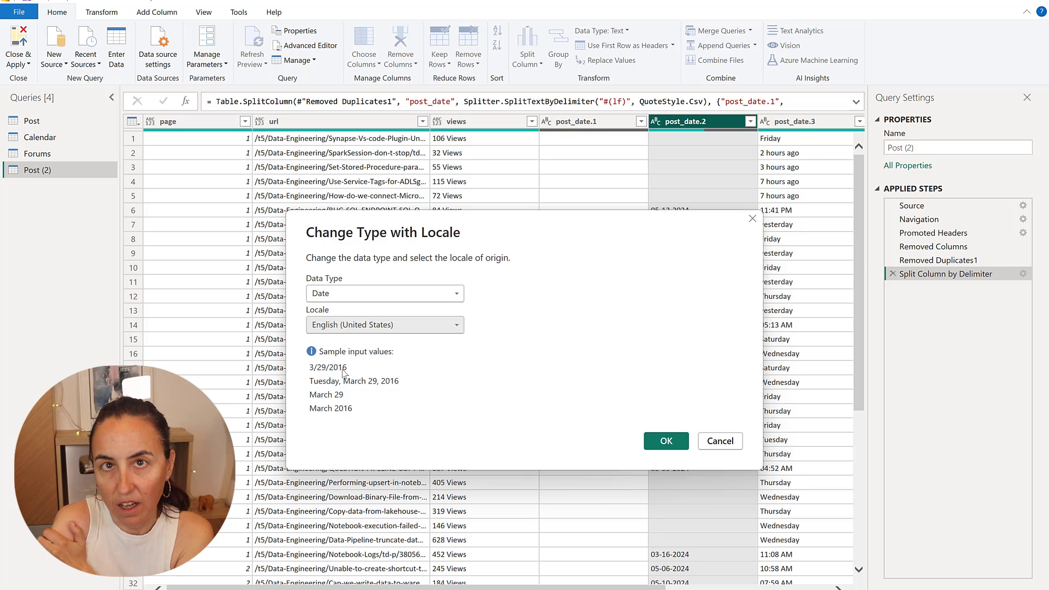
left_click(676, 440)
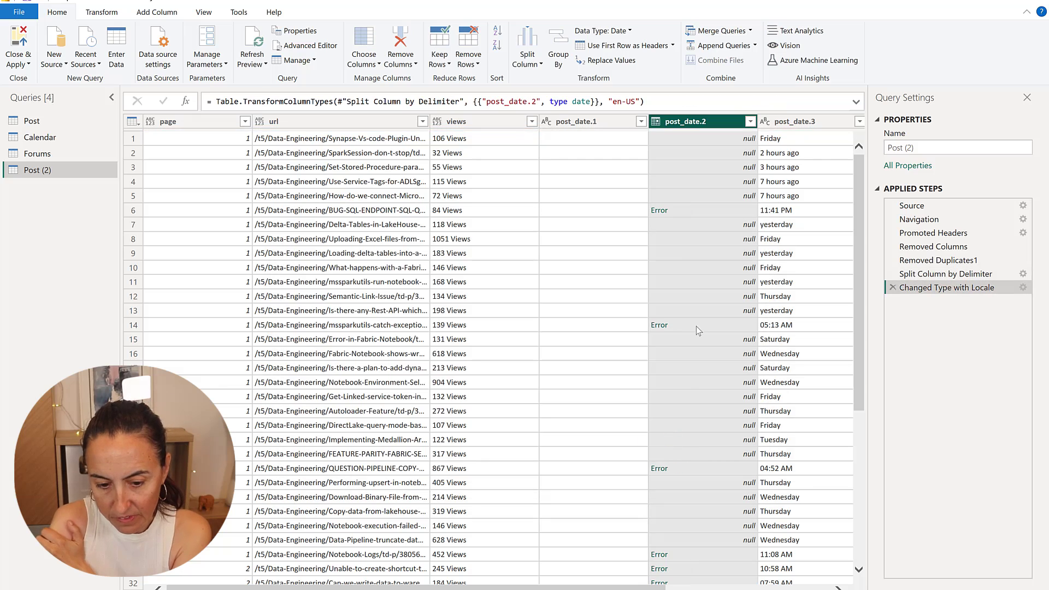
- Insert a Replace Values step after the split, replacing blank post_date.2 values with null
left_click(955, 274)
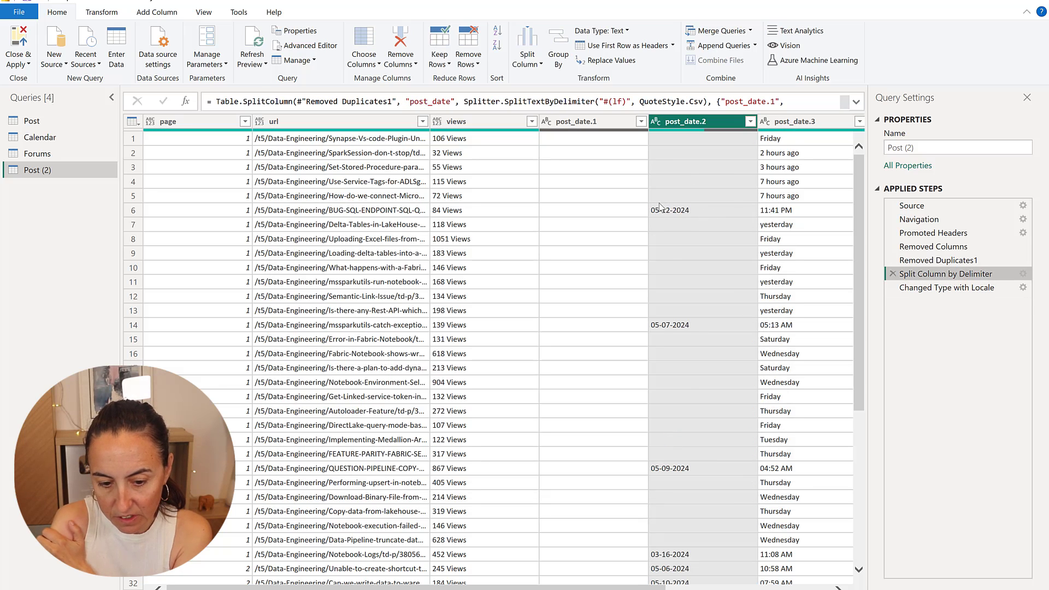
left_click(687, 211)
right_click(688, 212)
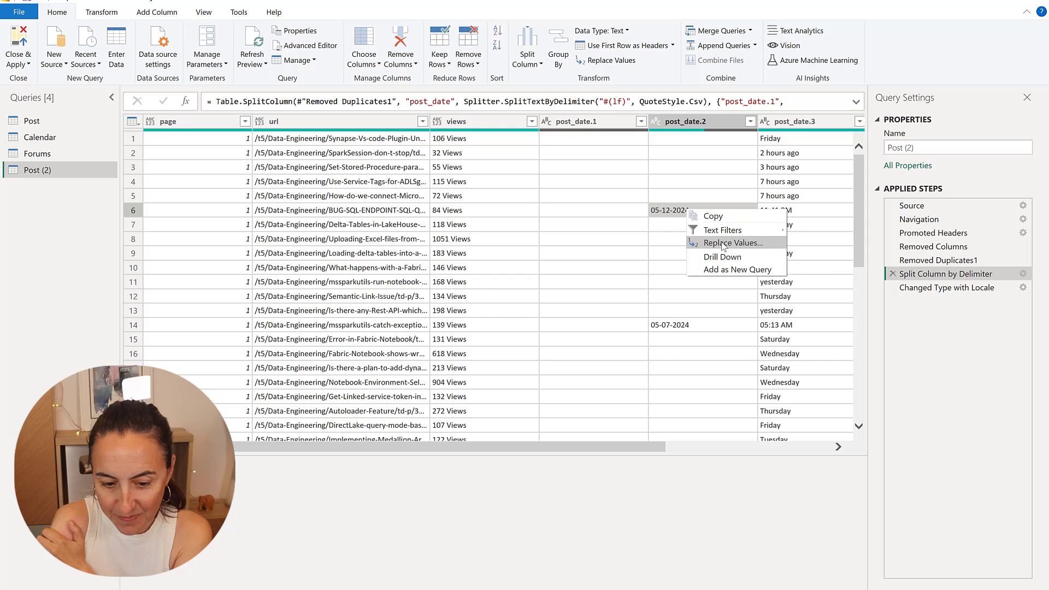
left_click(719, 241)
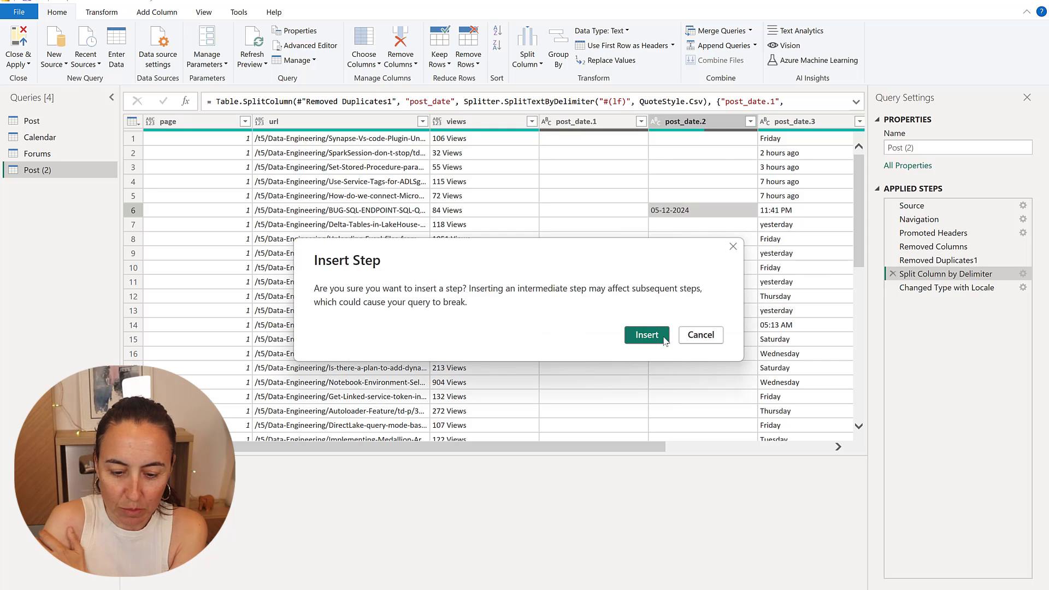
left_click(663, 337)
left_click(663, 372)
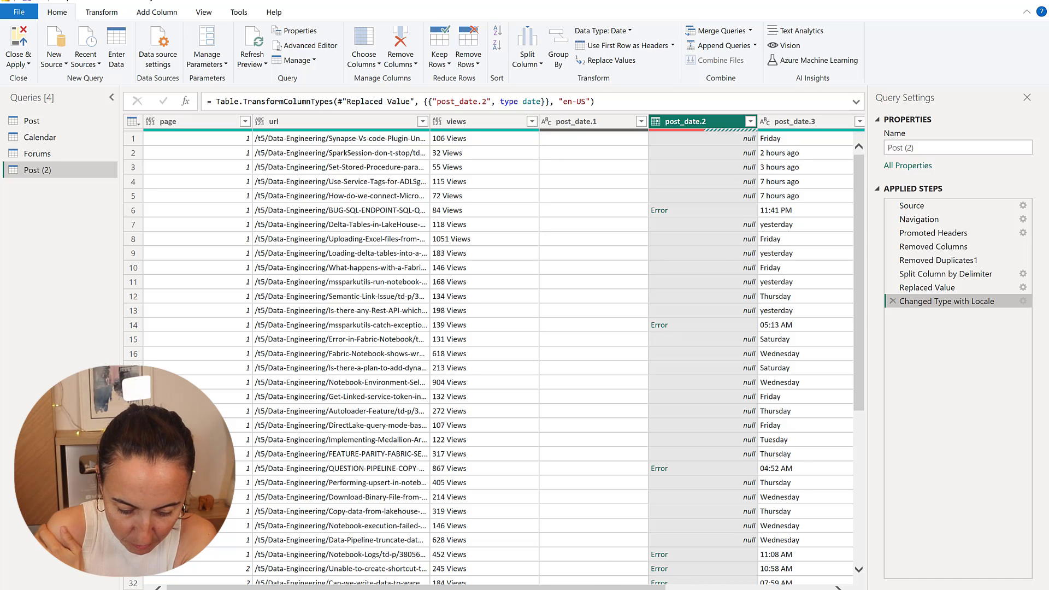
- Switch to VS Code to inspect the dax.ipynb DataFrame's escaped post_date values
key("alt+Tab")
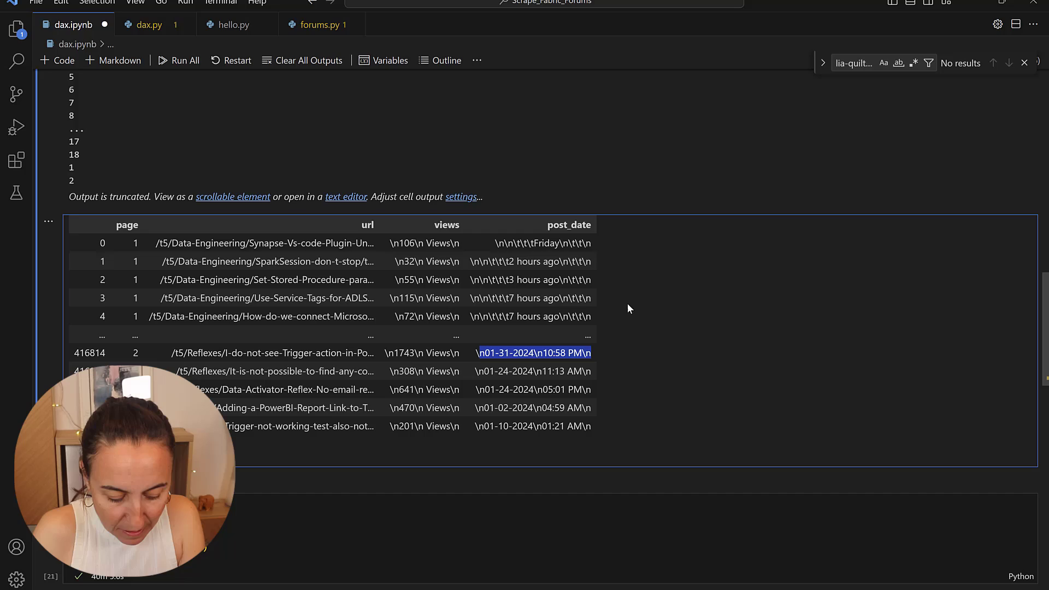
- Delete the Changed Type with Locale, Replaced Value and Split Column by Delimiter steps
key("alt+Tab")
left_click(948, 275)
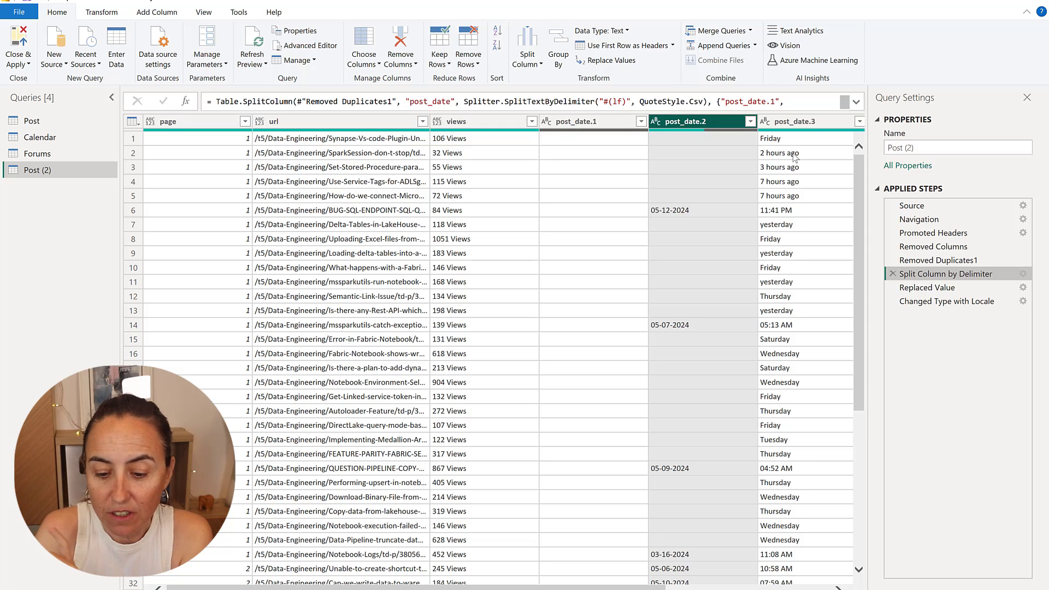
left_click(892, 301)
left_click(892, 287)
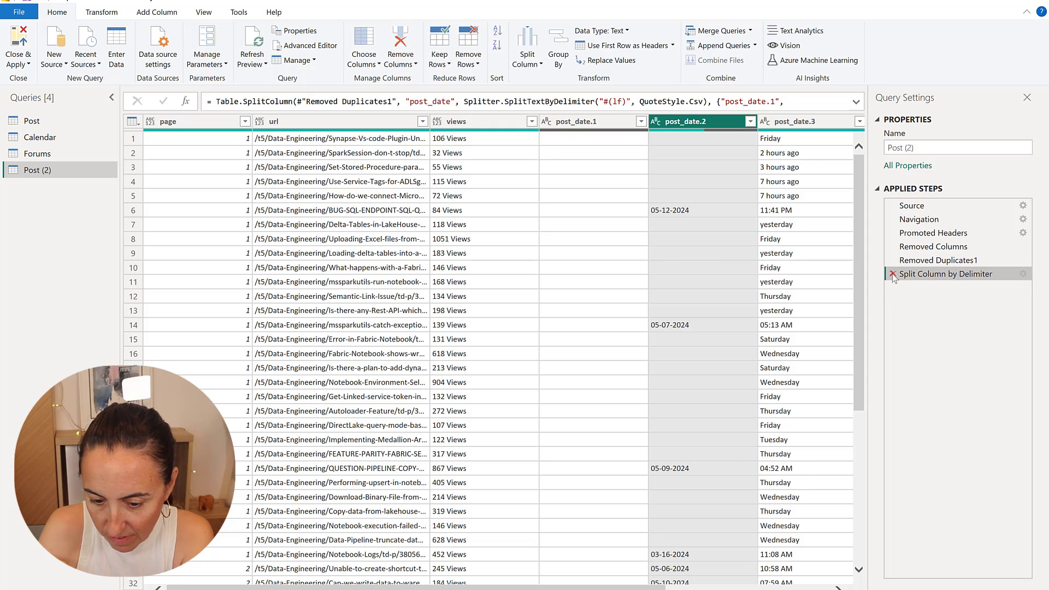
left_click(893, 275)
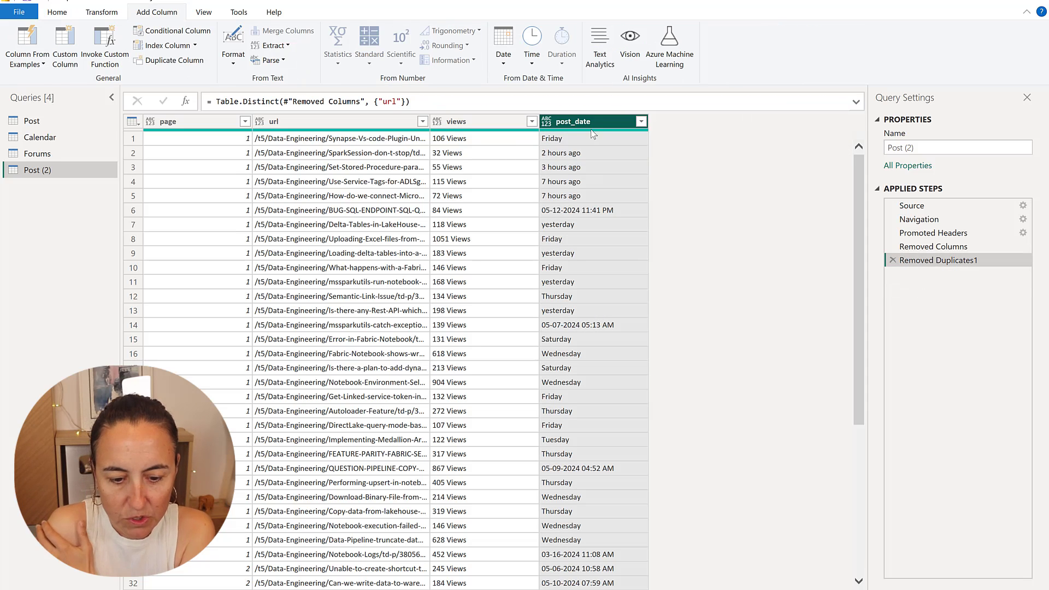
- Add a column from the example 05-12-2024 in row 6 and type it as Date
left_click(27, 39)
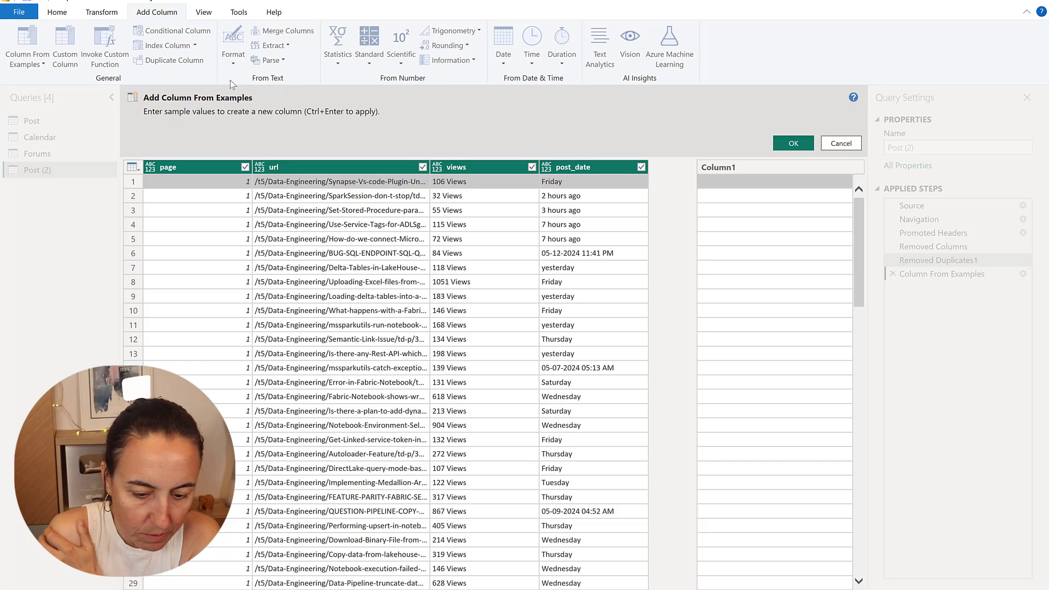
left_click(735, 255)
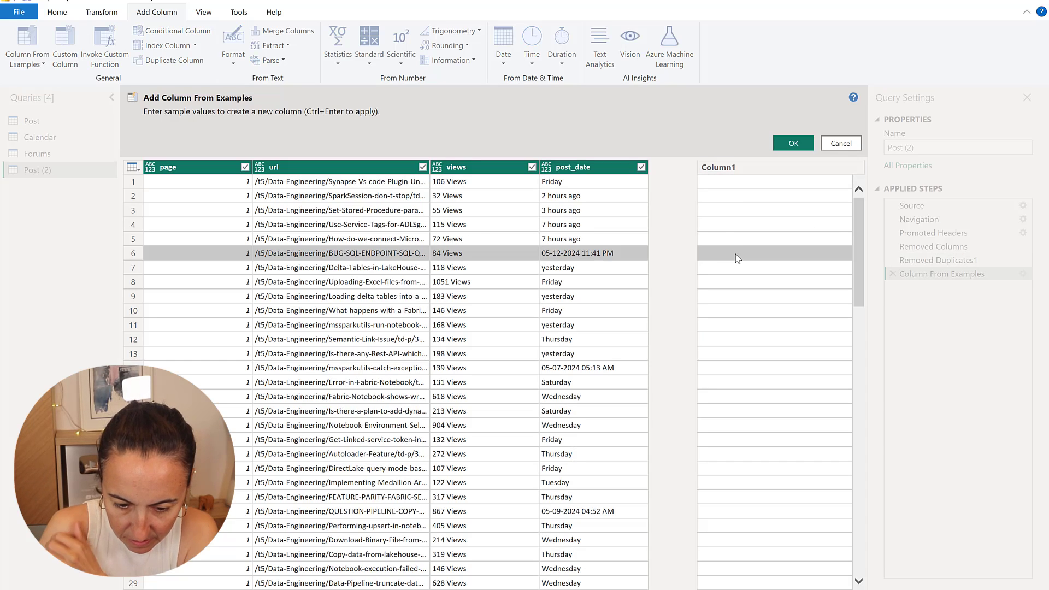
left_click(741, 249)
type("05-12-")
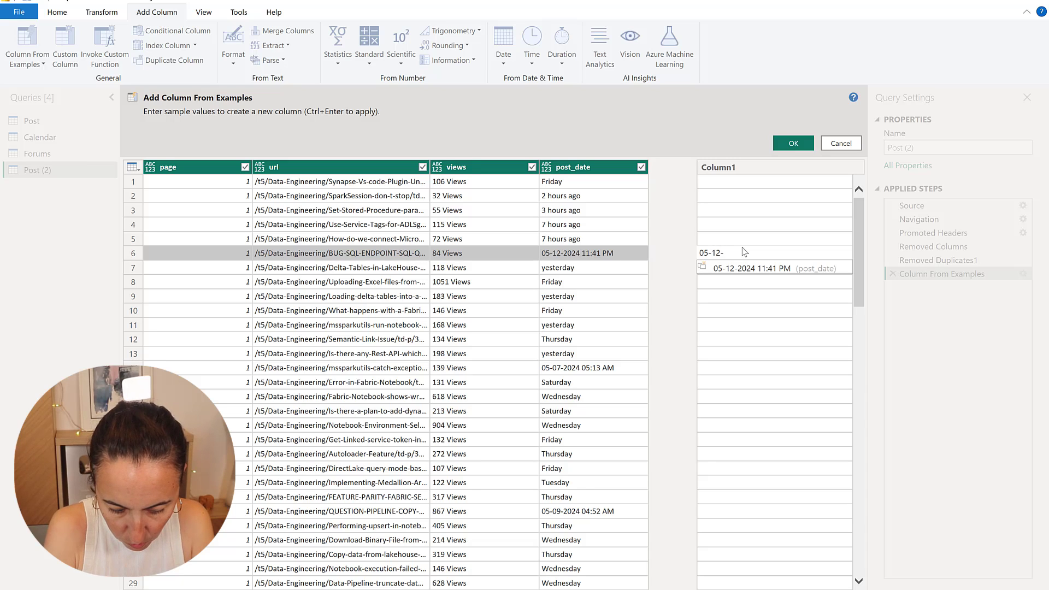
type("2024")
key("Return")
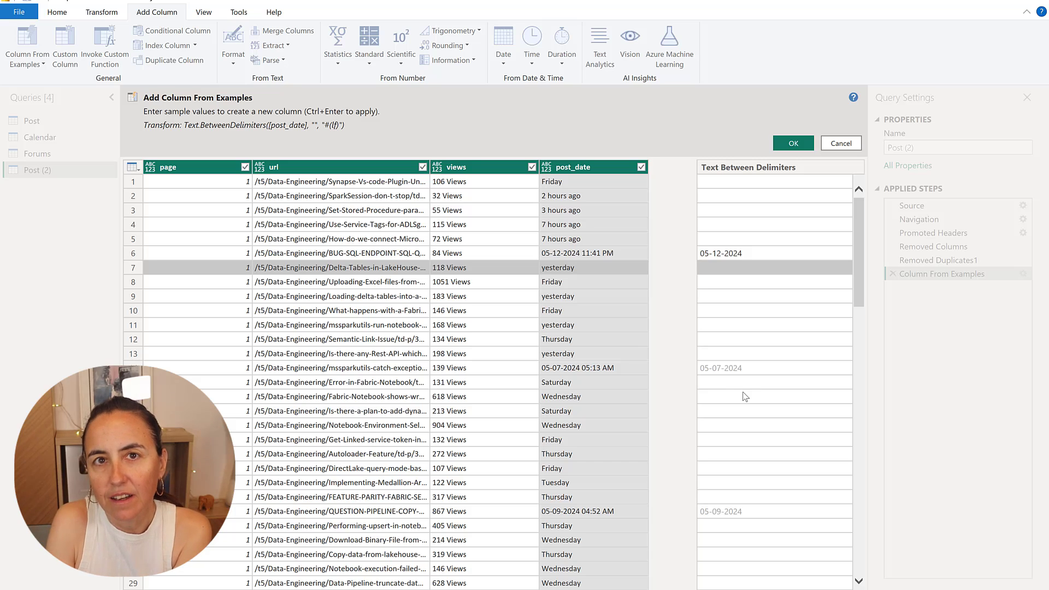
scroll(745, 396, "down", 6)
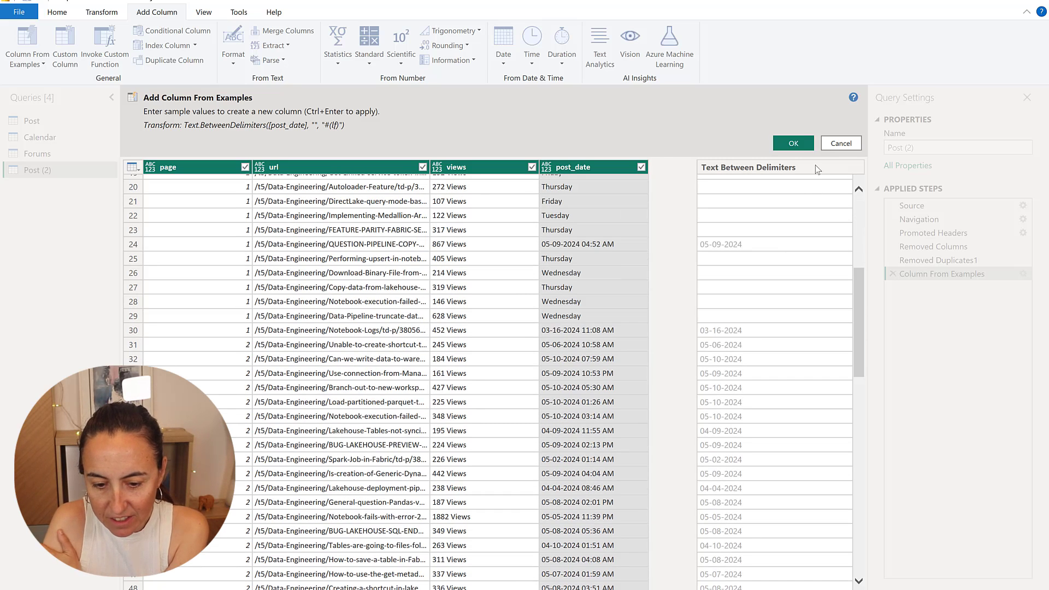
left_click(799, 143)
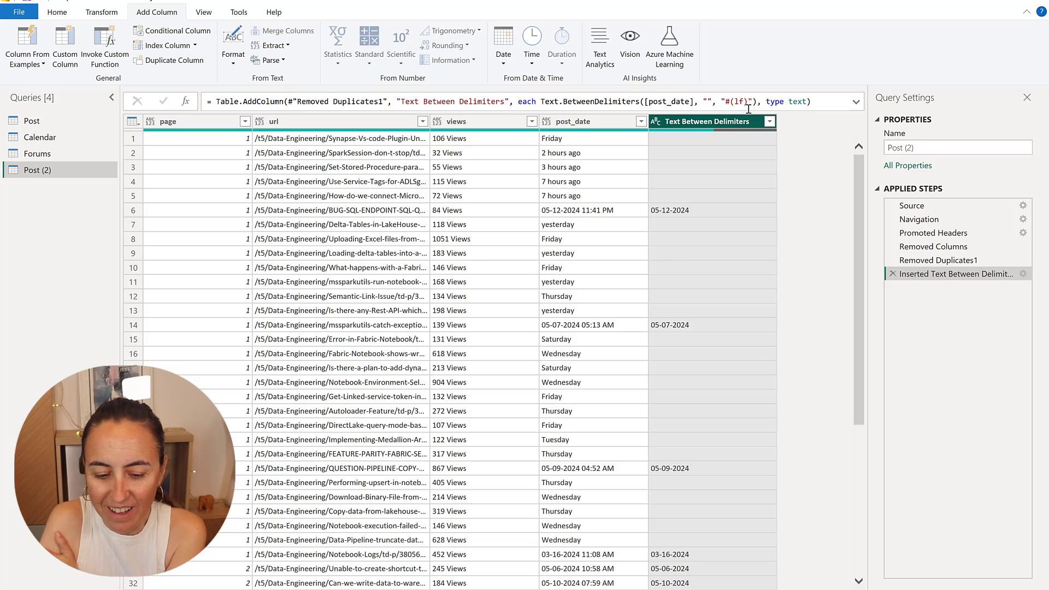
left_click(655, 121)
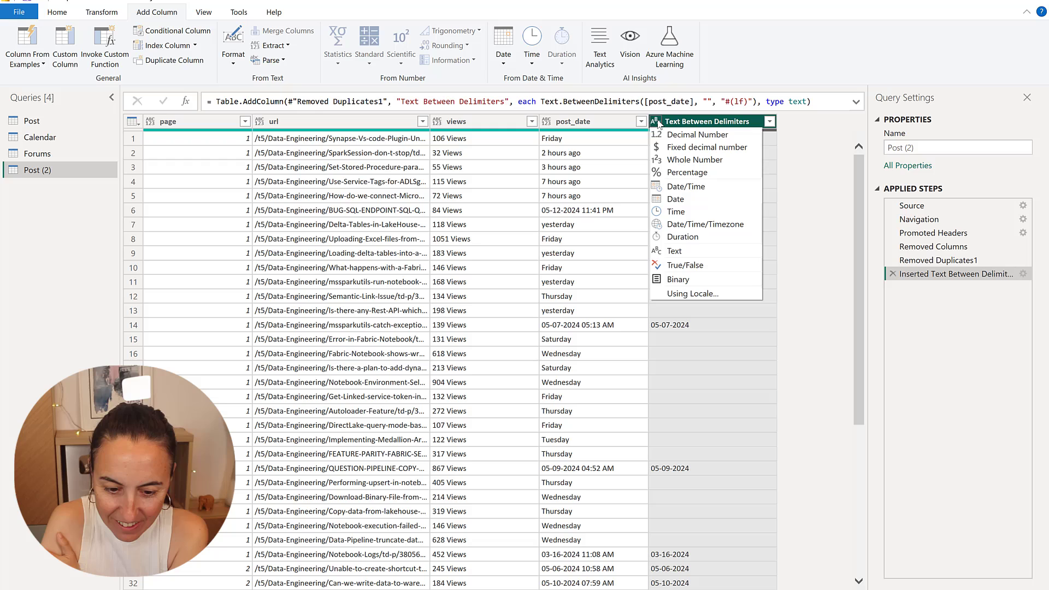
left_click(686, 200)
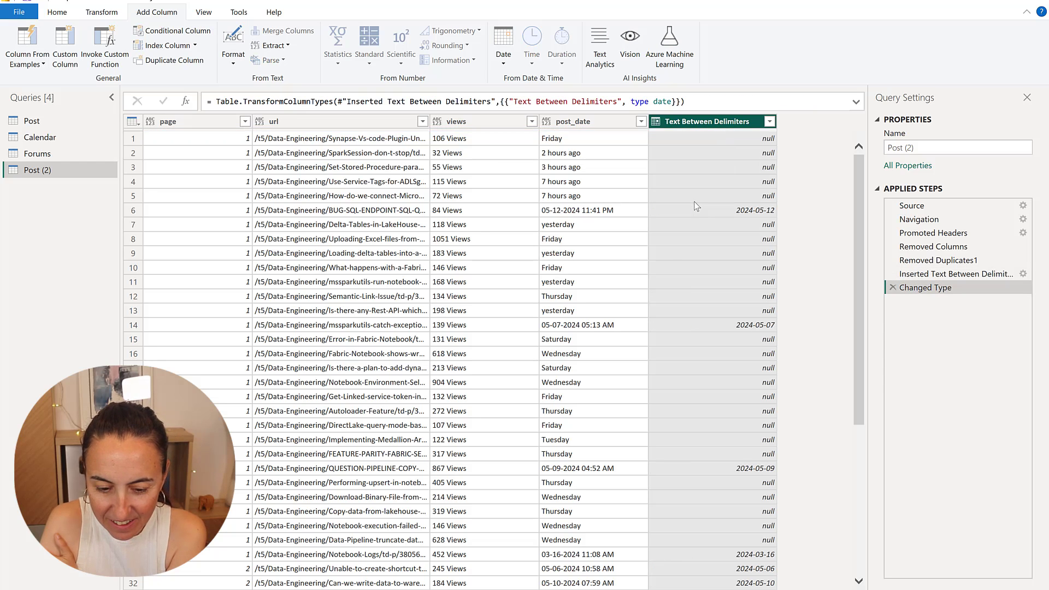
left_click(460, 124)
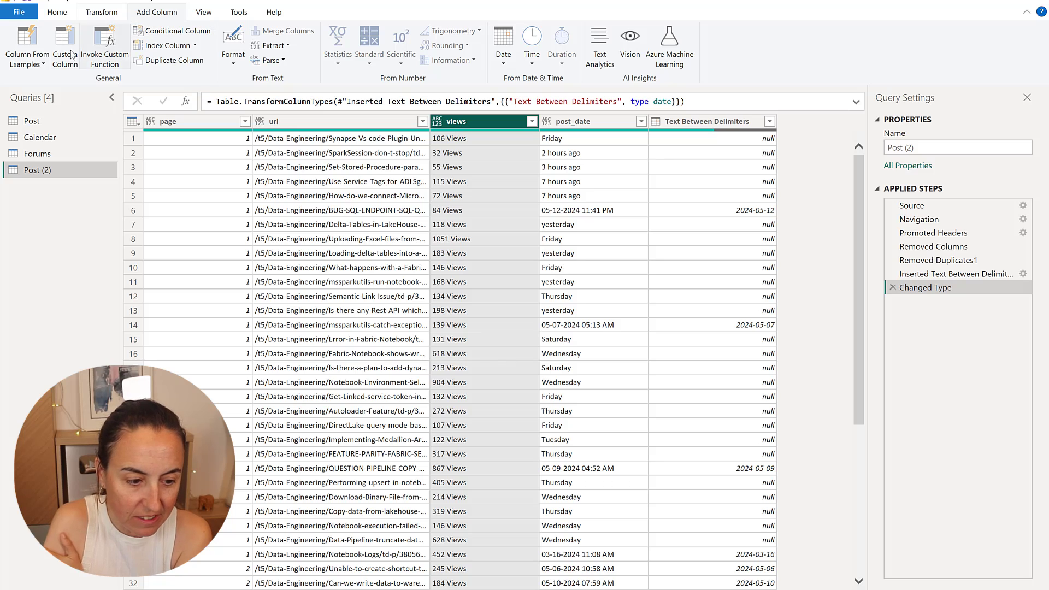
- Extract view counts from views using example 106 into a Whole Number column
left_click(23, 44)
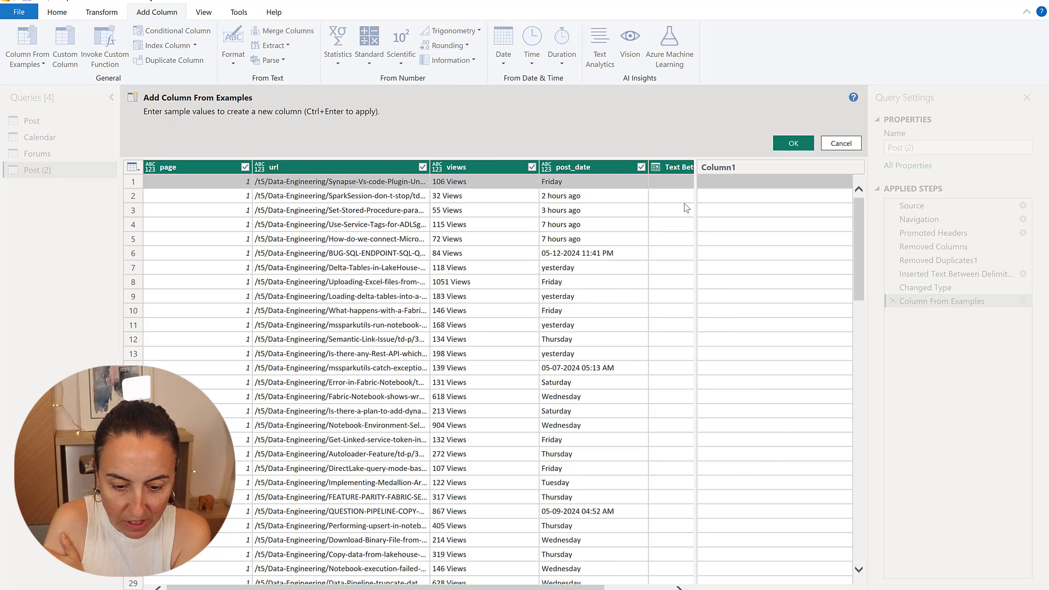
left_click(729, 183)
type("106")
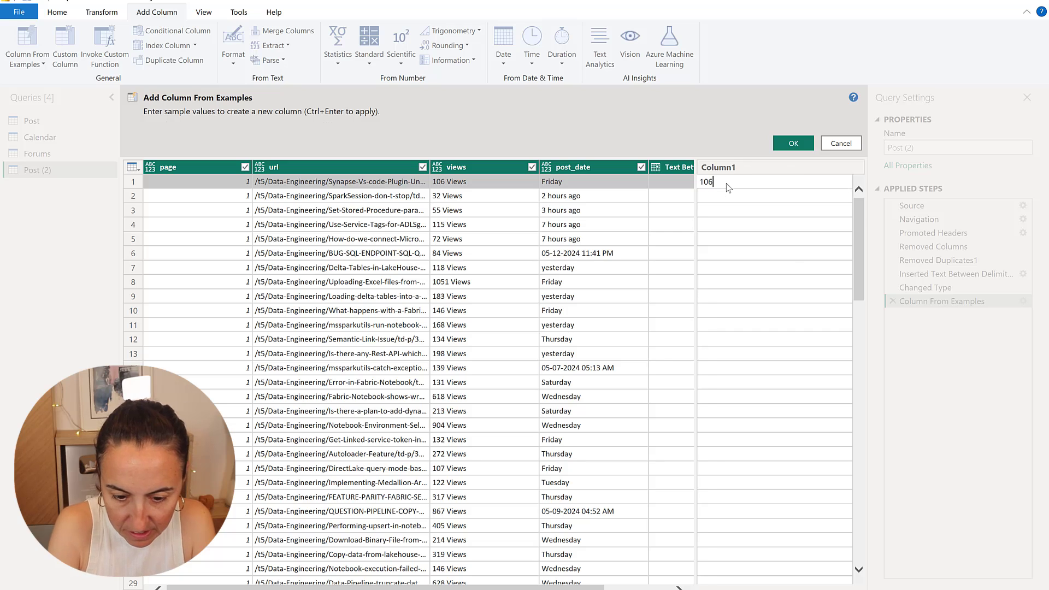
key("Return")
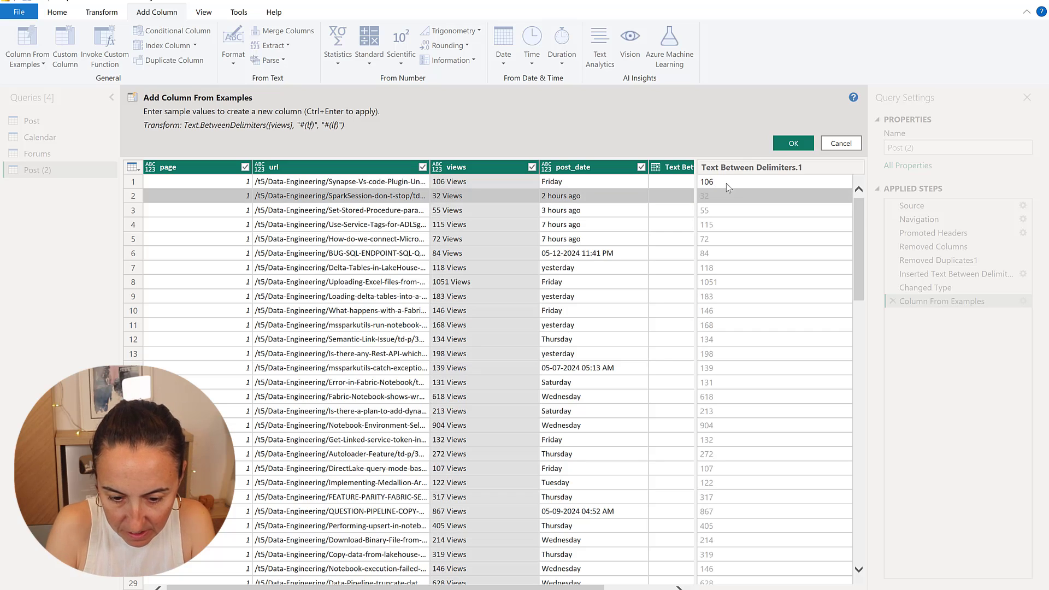
left_click(793, 143)
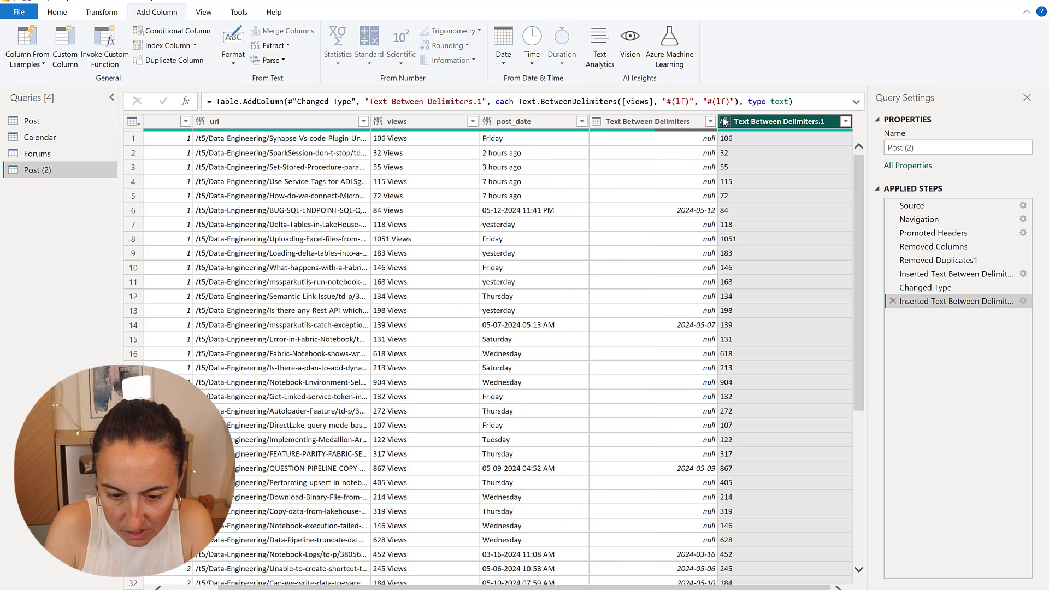
left_click(724, 121)
left_click(768, 163)
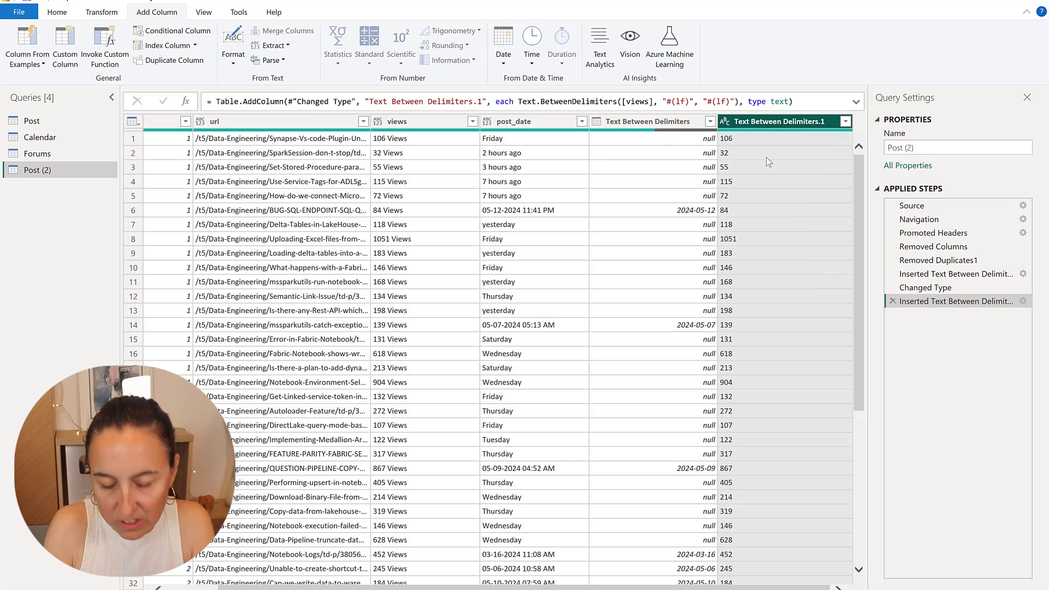